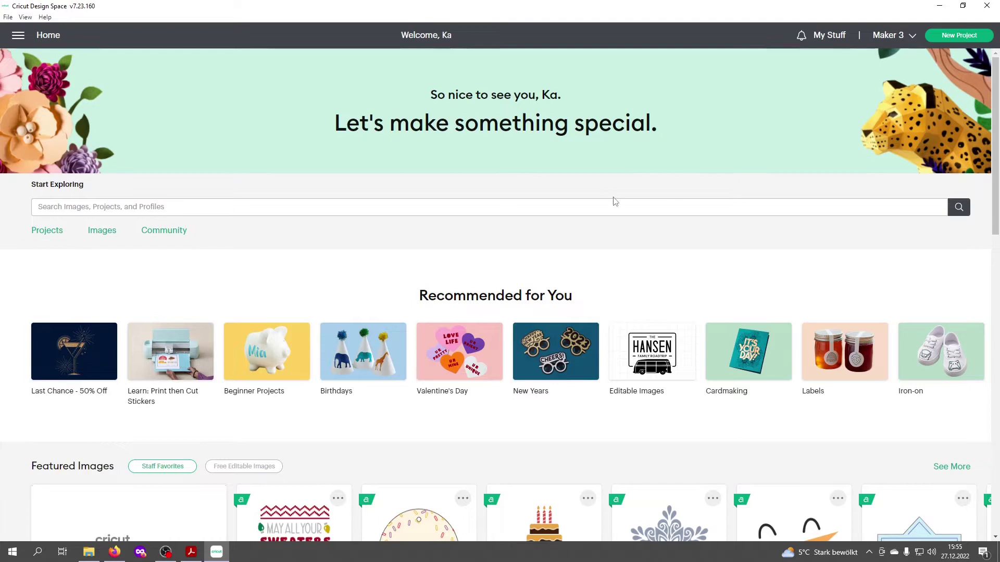
Start a new empty project and open the Upload Image screen
{"action": "left_click", "coordinate": [957, 36]}
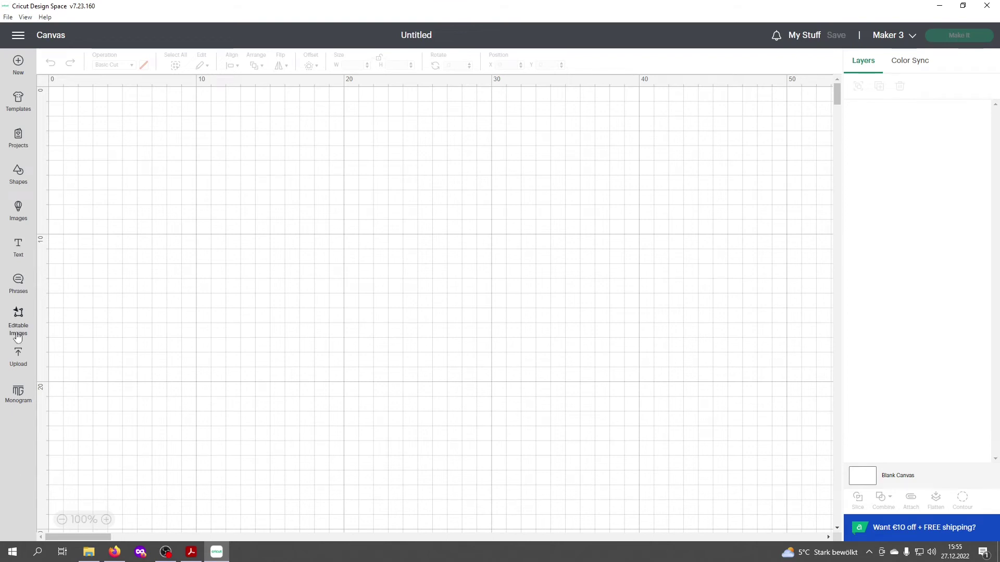
{"action": "left_click", "coordinate": [18, 358]}
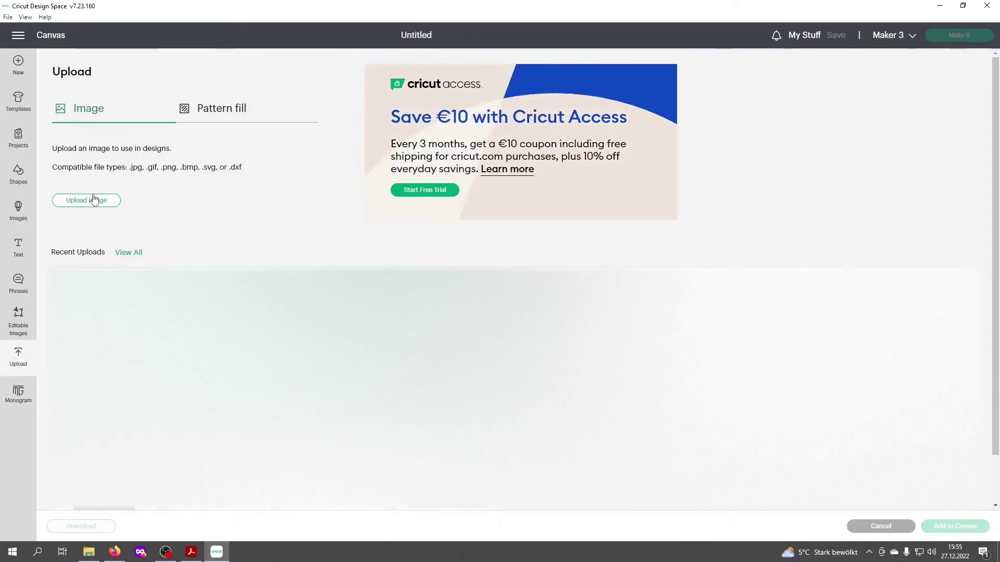
{"action": "left_click", "coordinate": [86, 203]}
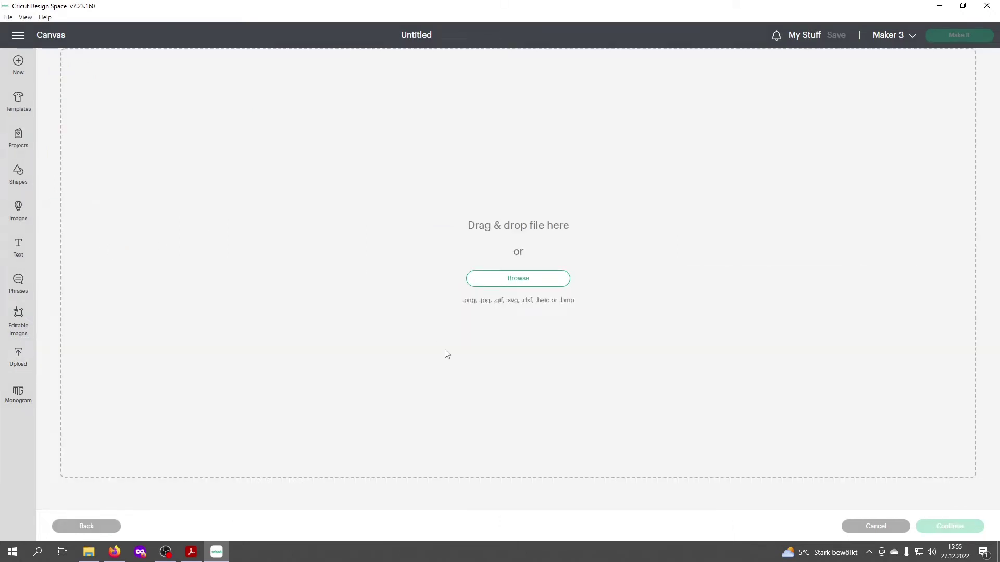
Browse to the SVG folder and load Explosion_Box_Score_Lines_V1_0 as a cut image
{"action": "left_click", "coordinate": [532, 286]}
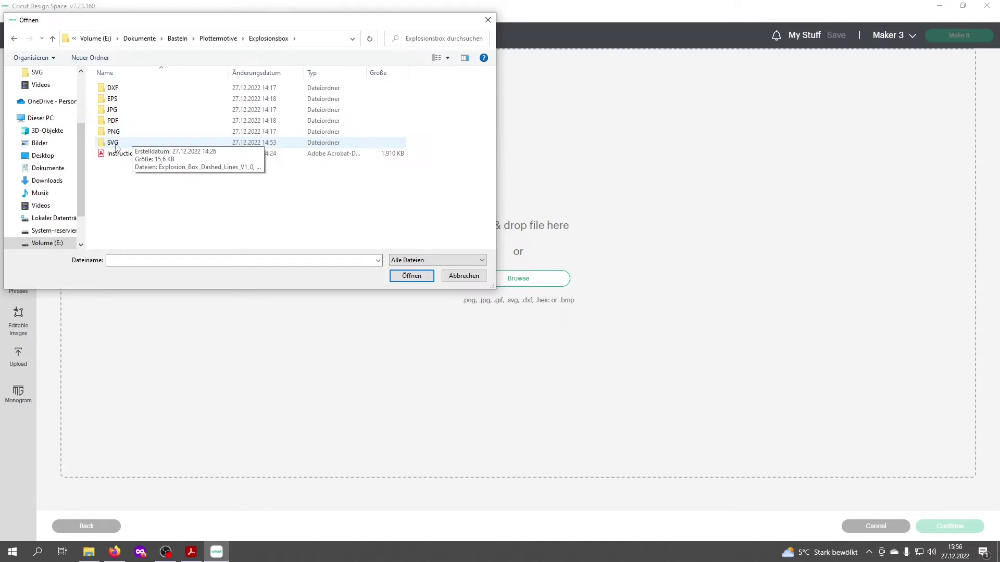
{"action": "double_click", "coordinate": [115, 144]}
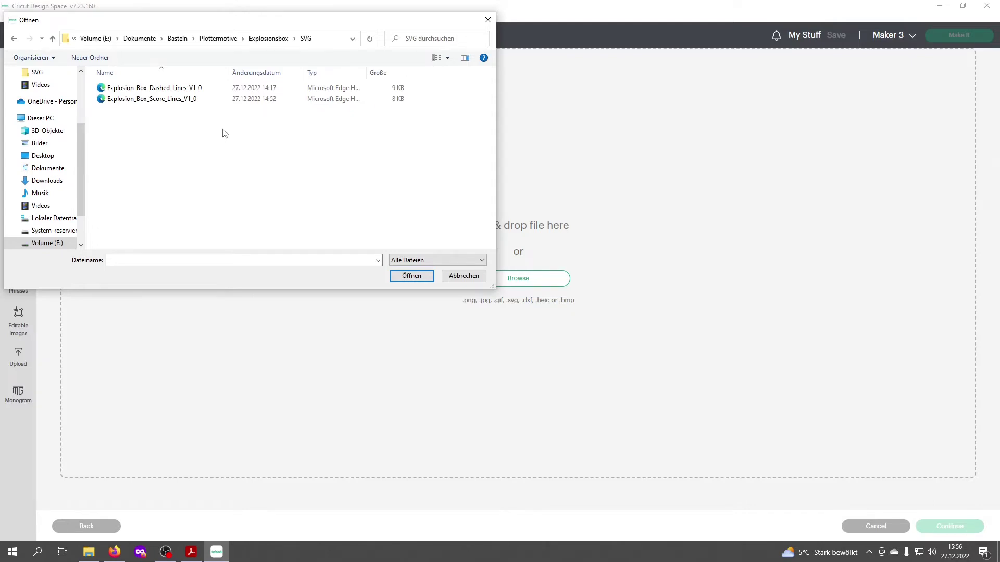
{"action": "left_click", "coordinate": [185, 100]}
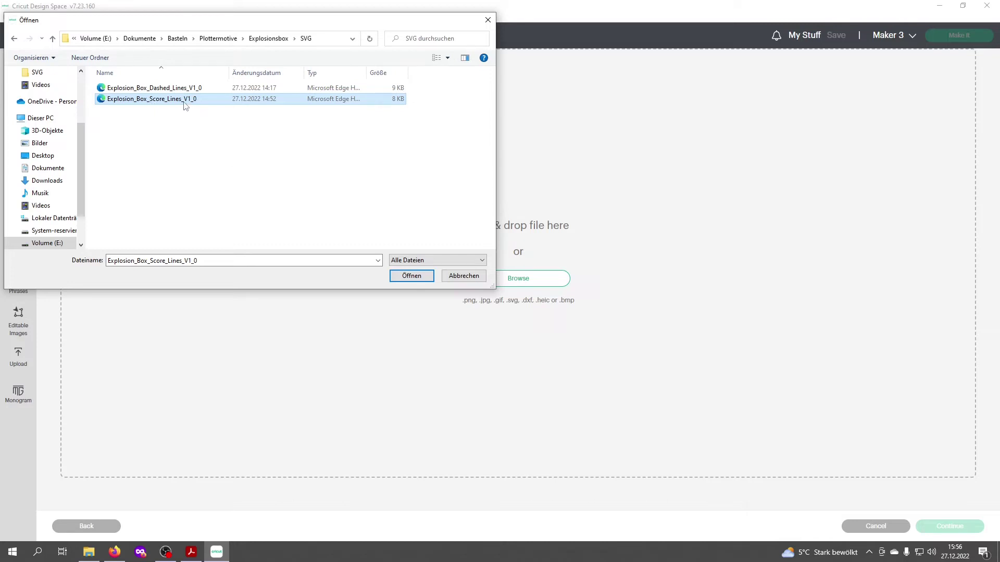
{"action": "left_click", "coordinate": [421, 278]}
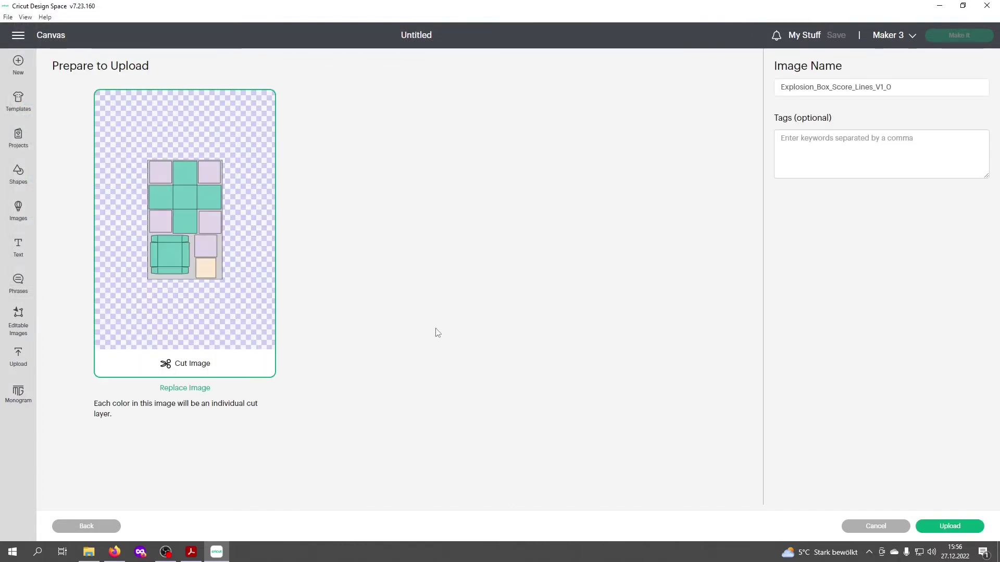
Upload the explosion box image and add it from Recent Uploads to the canvas
{"action": "left_click", "coordinate": [954, 527]}
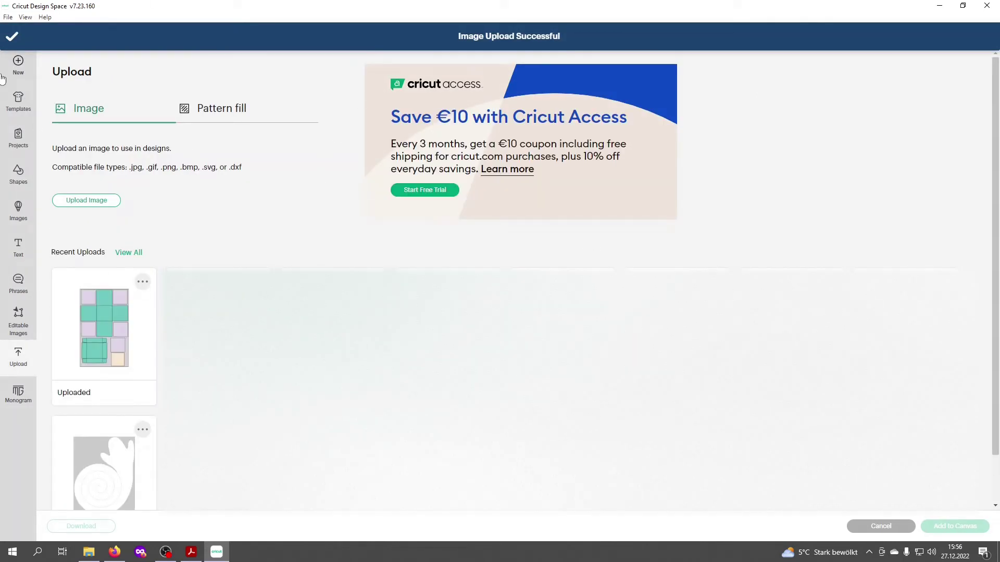
{"action": "left_click", "coordinate": [81, 284]}
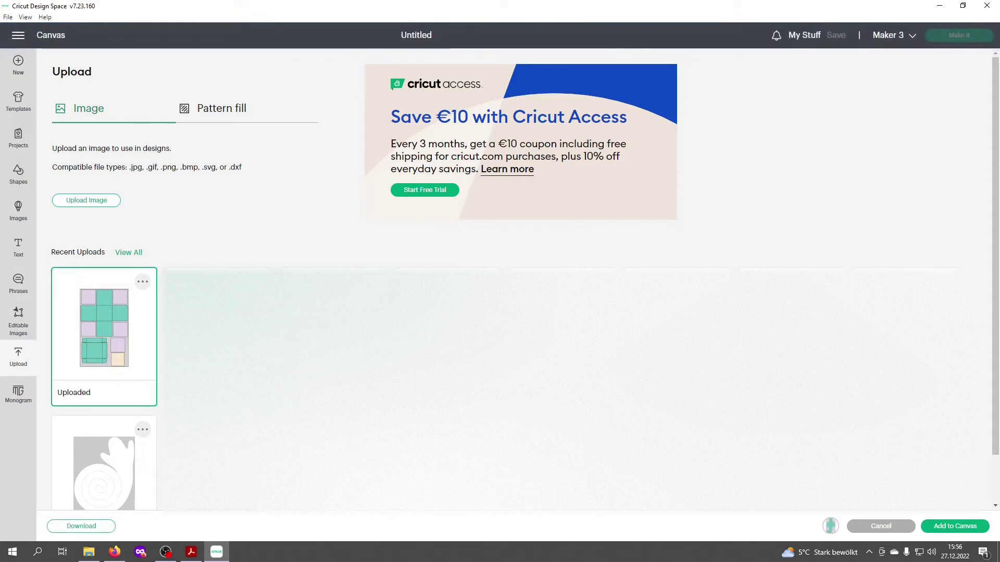
{"action": "left_click", "coordinate": [952, 531]}
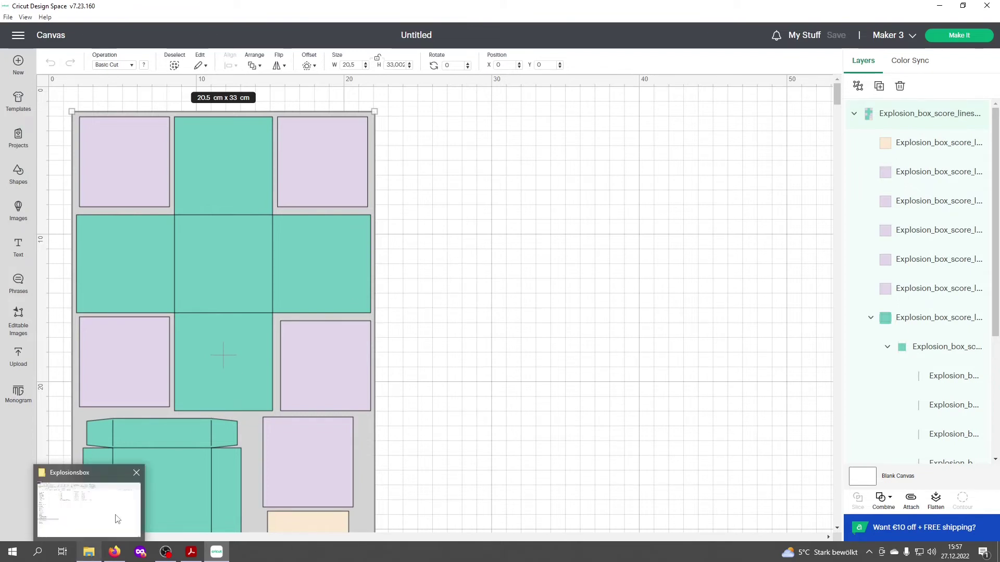
Check the Explosionsbox folder, then show the instructions PDF's 205 × 330 mm Sizing page
{"action": "left_click", "coordinate": [92, 555]}
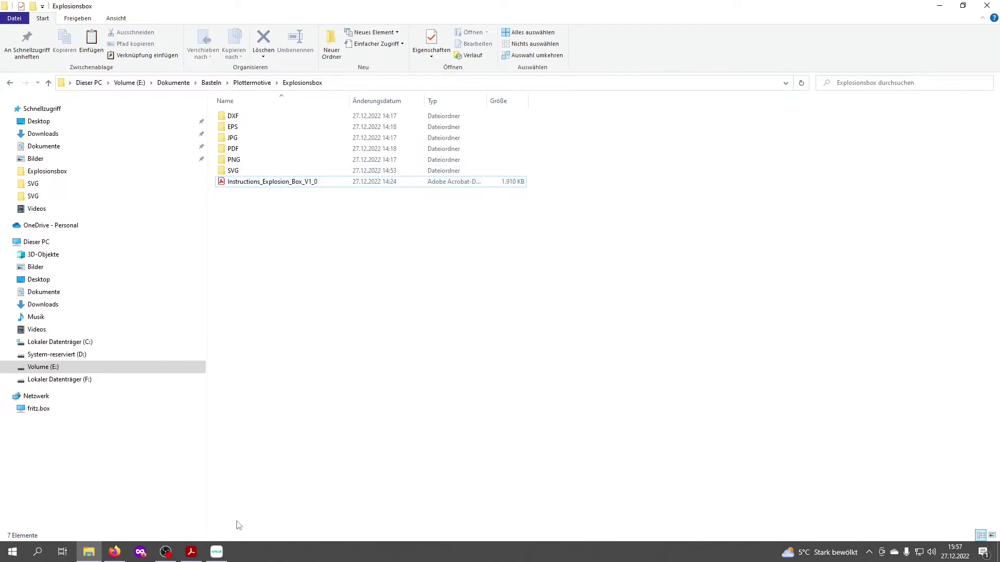
{"action": "mouse_move", "coordinate": [196, 557]}
{"action": "left_click", "coordinate": [202, 520]}
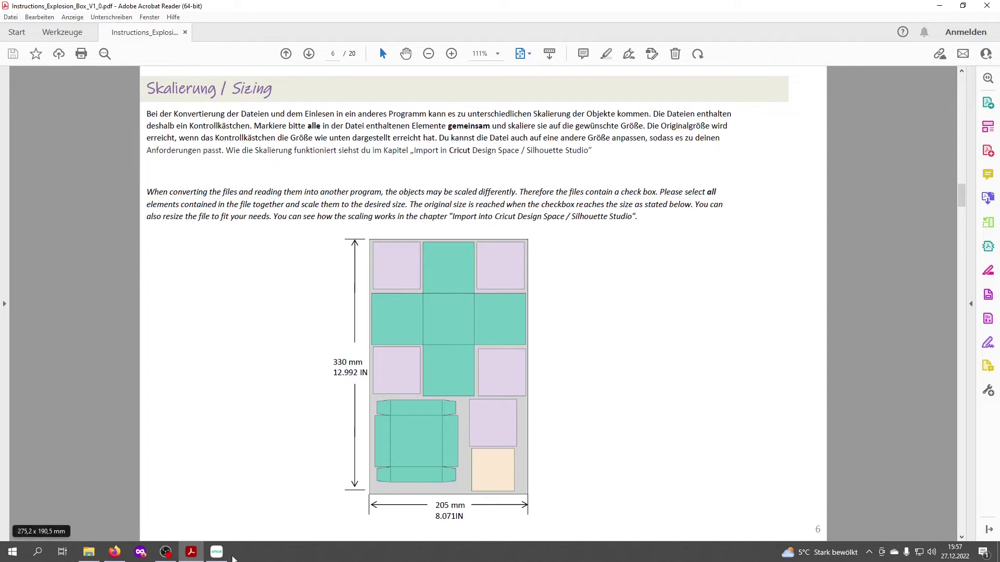
Return to the Cricut box layout after reading the 330 × 205 mm target size
{"action": "mouse_move", "coordinate": [217, 556]}
{"action": "left_click", "coordinate": [211, 496]}
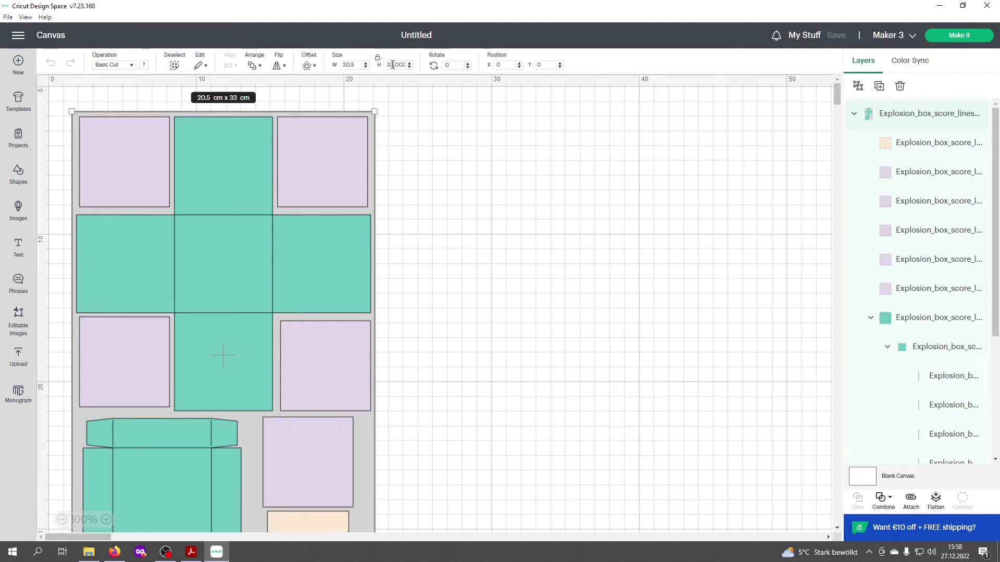
Set the box layout's height to exactly 33 cm, then reselect the whole layout
{"action": "left_click", "coordinate": [386, 65]}
{"action": "type", "text": "33"}
{"action": "key", "text": "Return"}
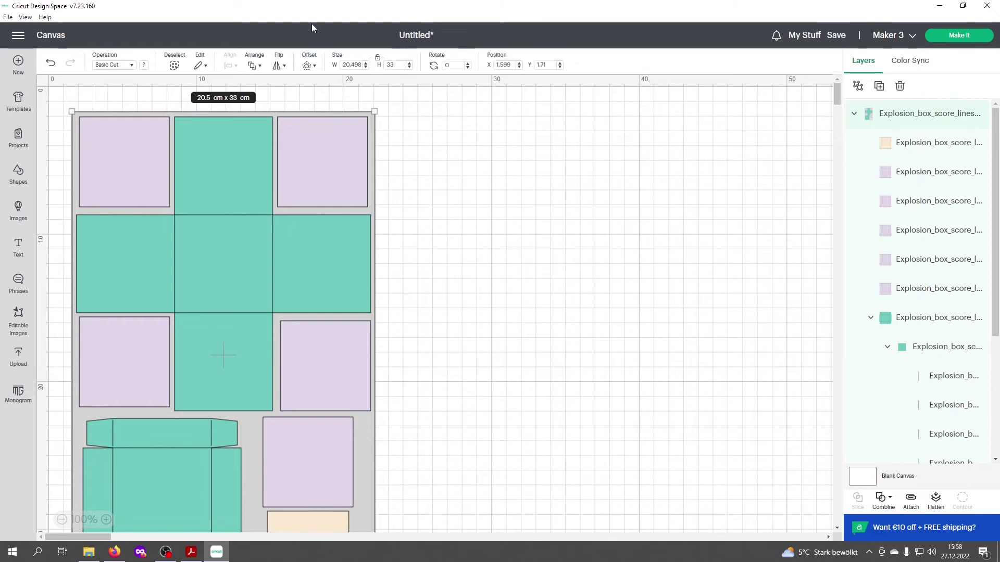
{"action": "left_click", "coordinate": [415, 134]}
{"action": "left_click", "coordinate": [302, 165]}
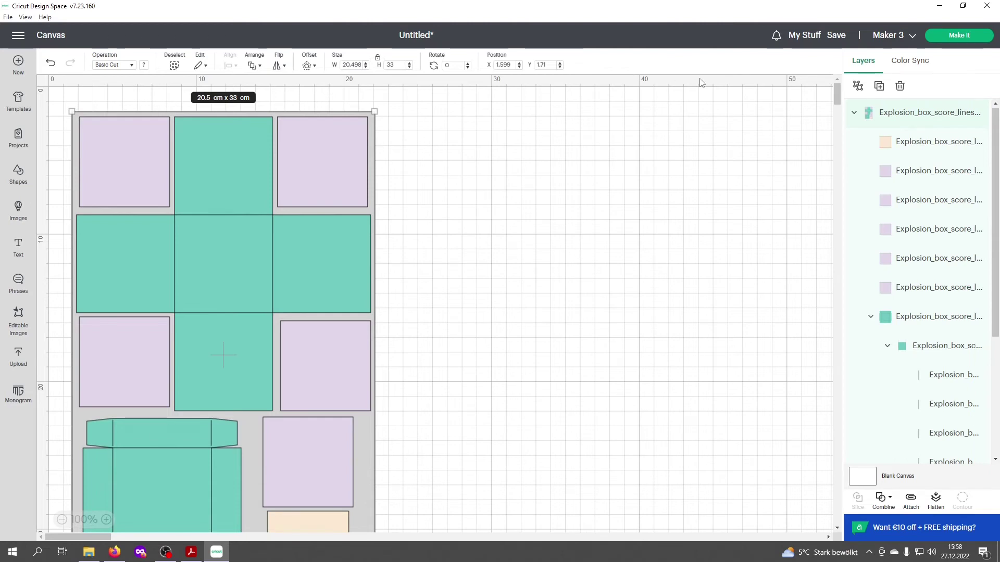
Ungroup the box layers and hide the grey background checkbox layer
{"action": "left_click", "coordinate": [859, 88]}
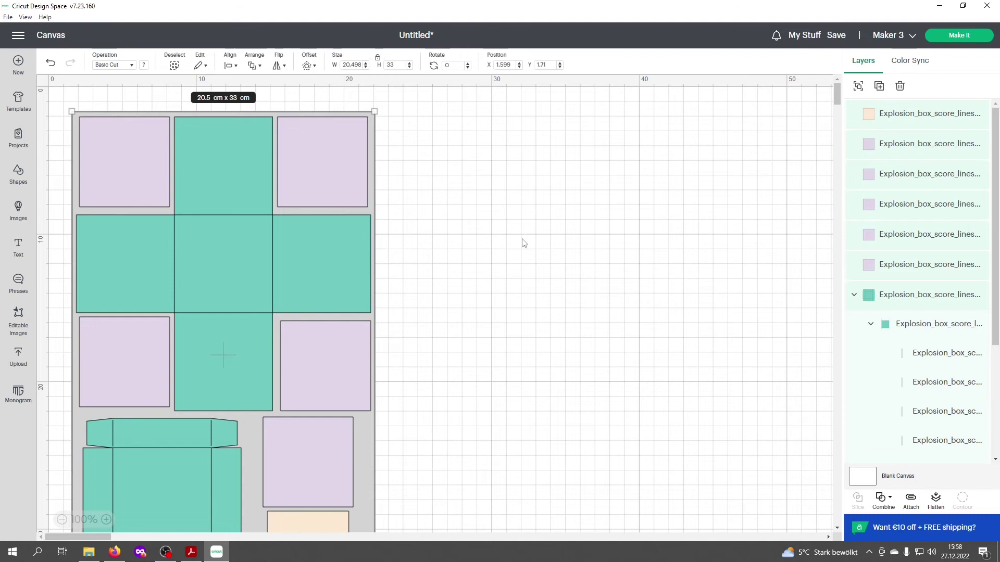
{"action": "scroll", "coordinate": [932, 258], "scroll_direction": "down", "scroll_amount": 3}
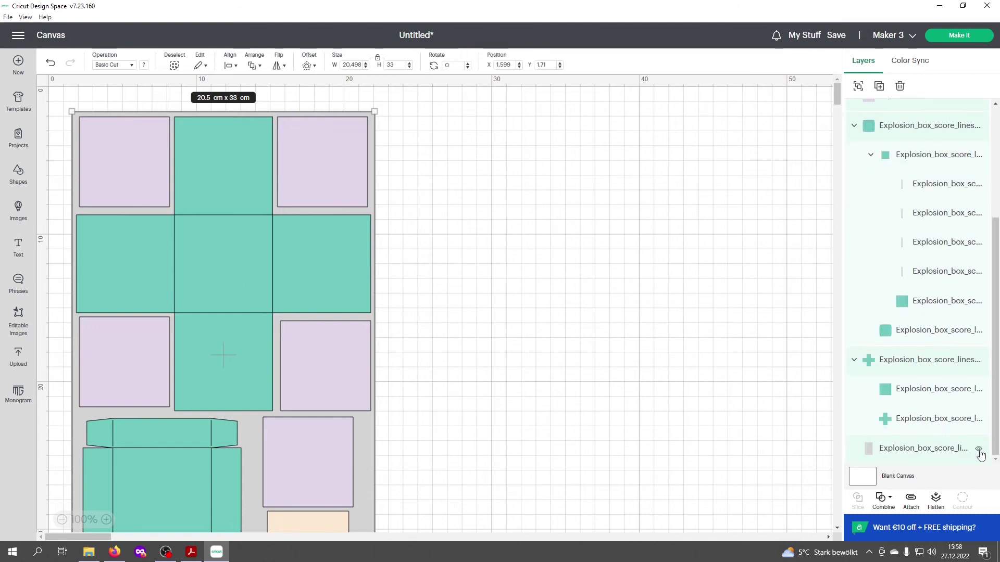
{"action": "left_click", "coordinate": [978, 450]}
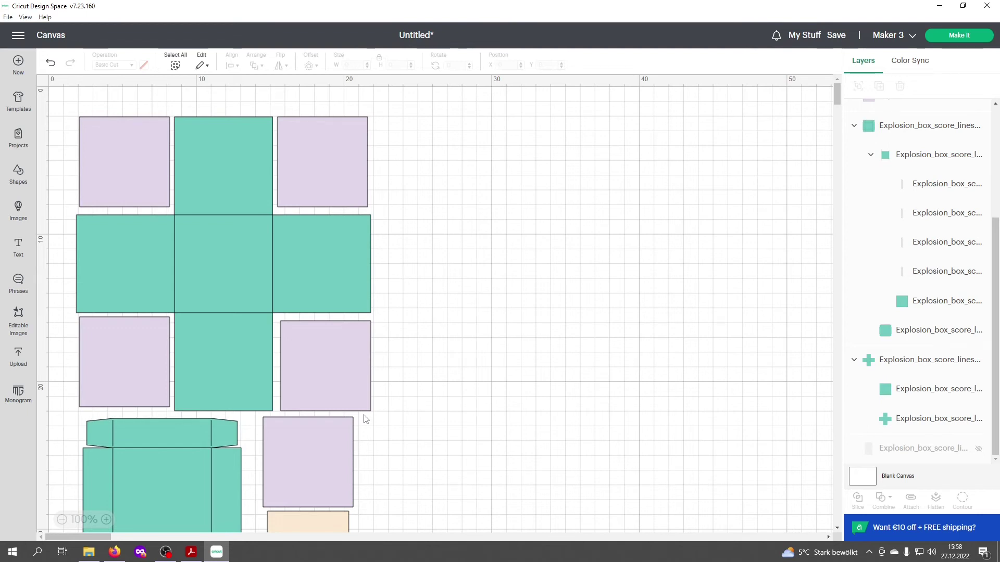
Bring up the instructions PDF at page 7, Score Lines, showing the red-dashed folds
{"action": "mouse_move", "coordinate": [192, 552]}
{"action": "left_click", "coordinate": [210, 532]}
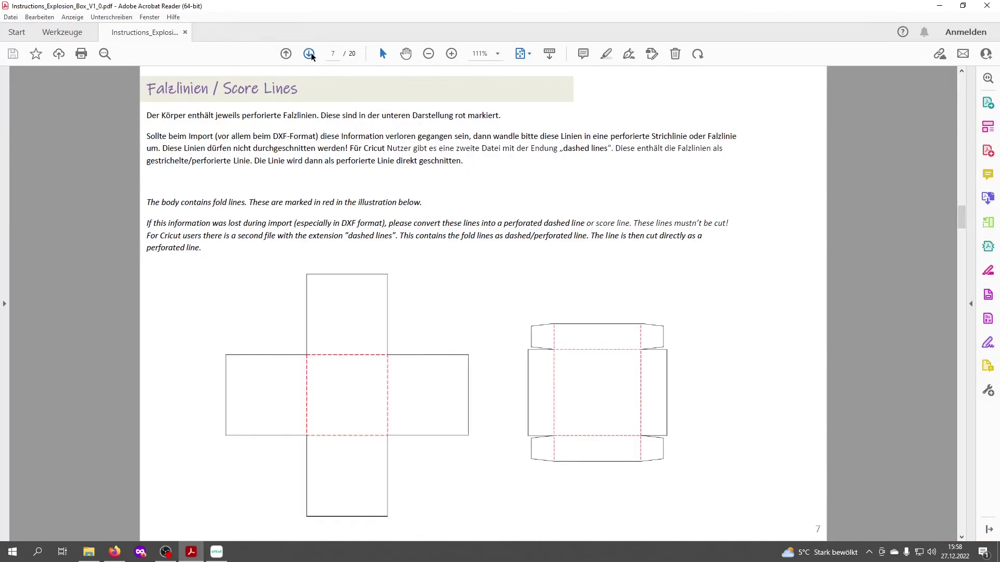
{"action": "scroll", "coordinate": [490, 215], "scroll_direction": "down", "scroll_amount": 3}
Ungroup the cross-shaped piece and set its central square's operation to Score
{"action": "left_click", "coordinate": [939, 6]}
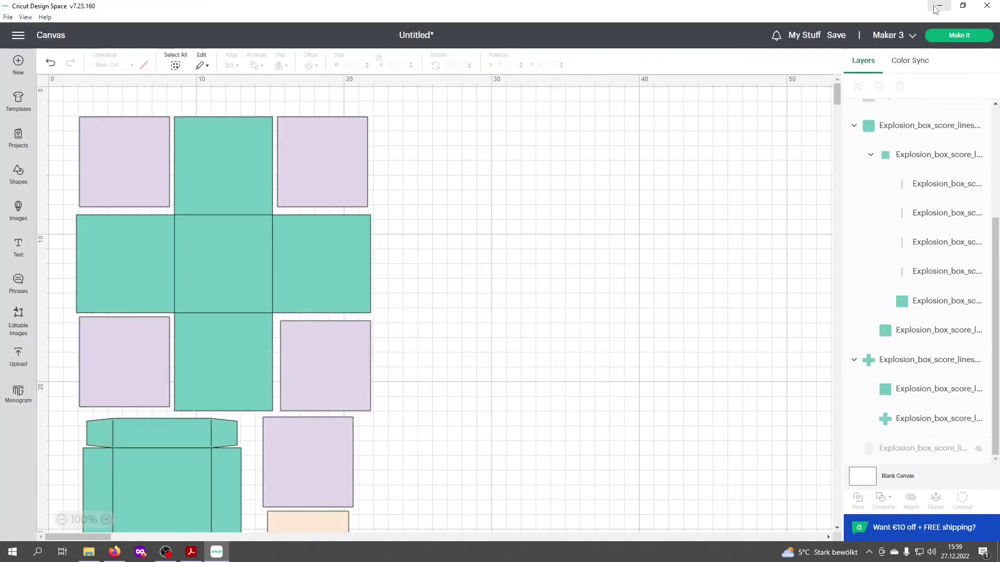
{"action": "left_click", "coordinate": [249, 216]}
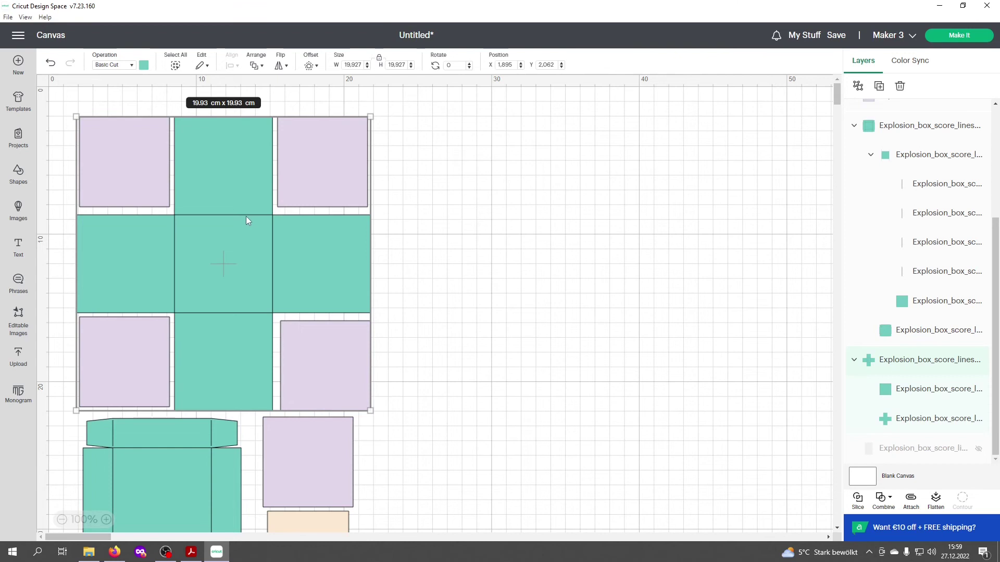
{"action": "left_click", "coordinate": [858, 86]}
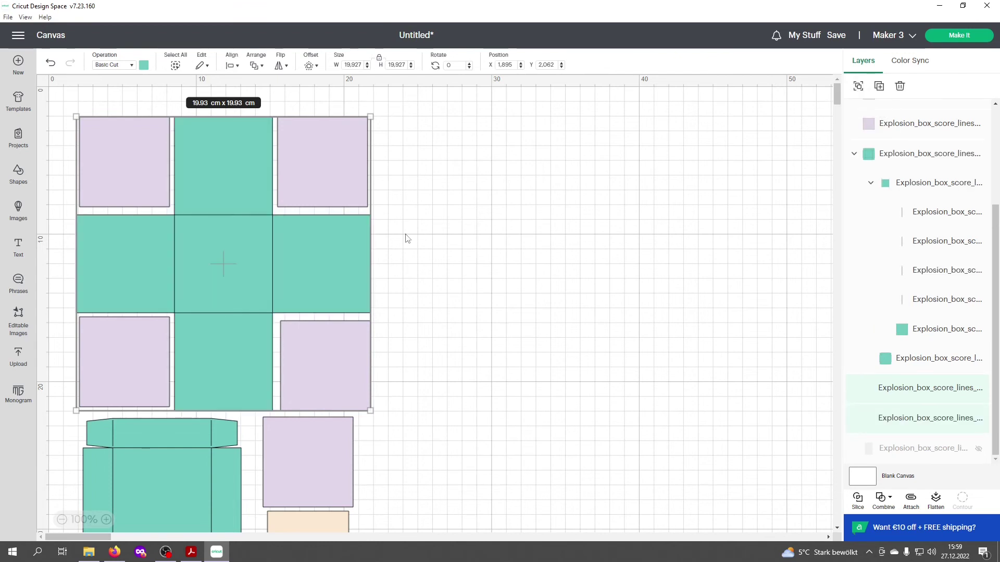
{"action": "left_click", "coordinate": [245, 218]}
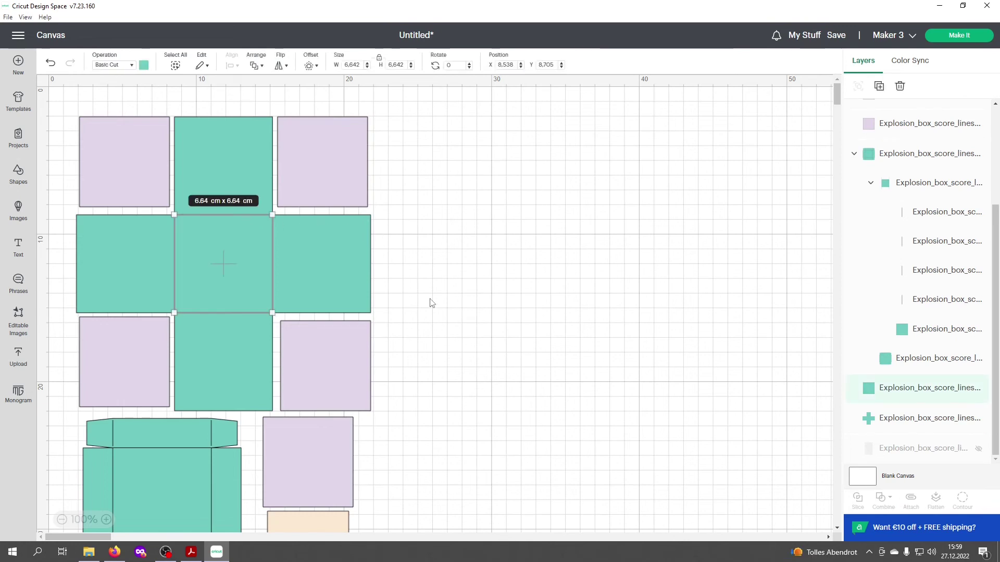
{"action": "left_click", "coordinate": [131, 65]}
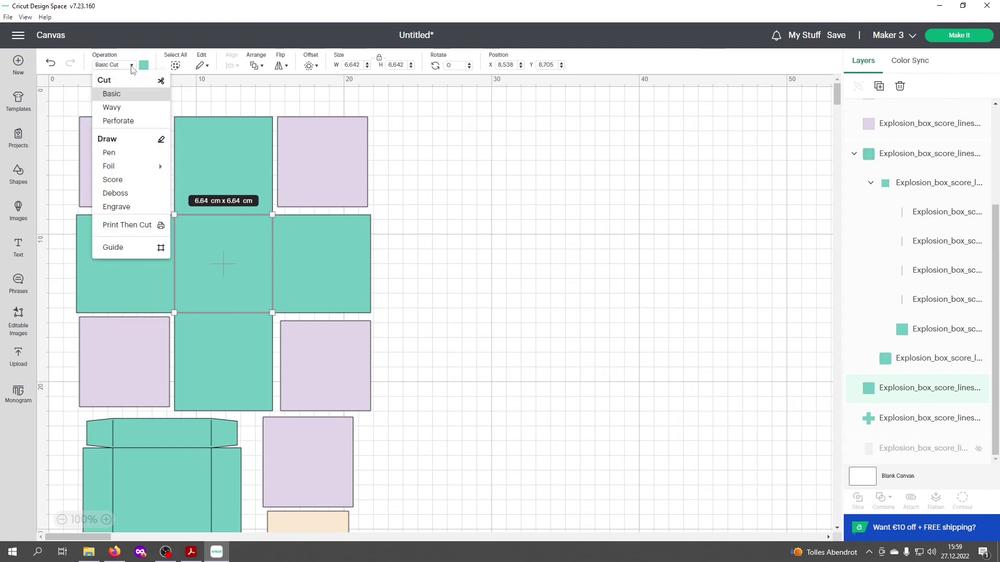
{"action": "left_click", "coordinate": [134, 181]}
Attach the dashed score lines to the cross-shaped piece
{"action": "left_click", "coordinate": [240, 104]}
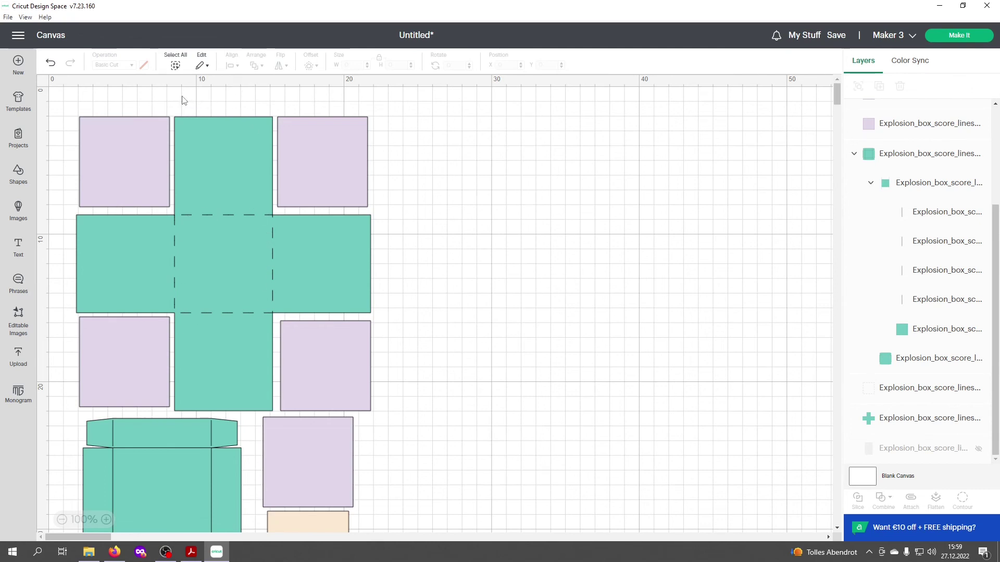
{"action": "left_click_drag", "start_coordinate": [220, 96], "coordinate": [267, 416]}
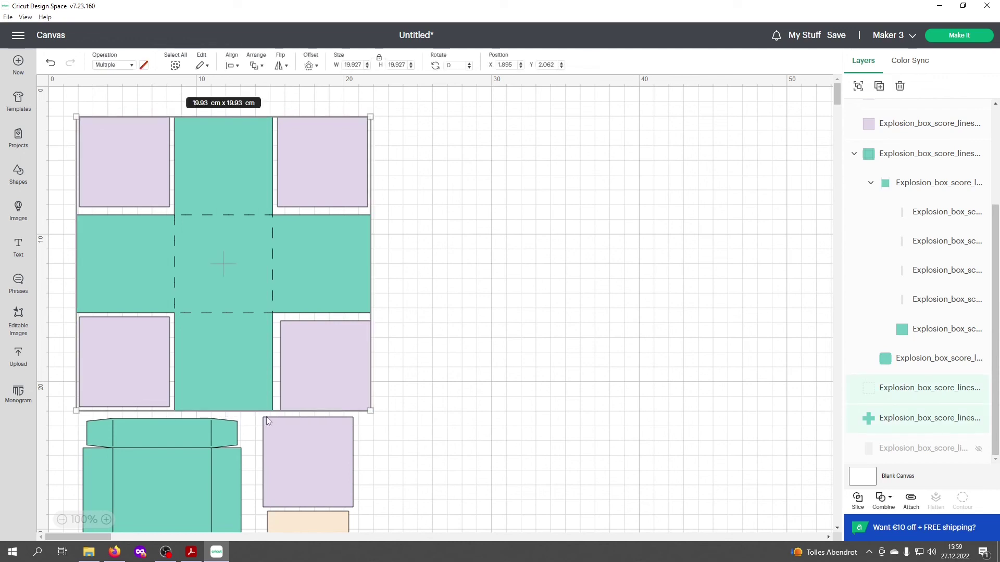
{"action": "left_click", "coordinate": [913, 499]}
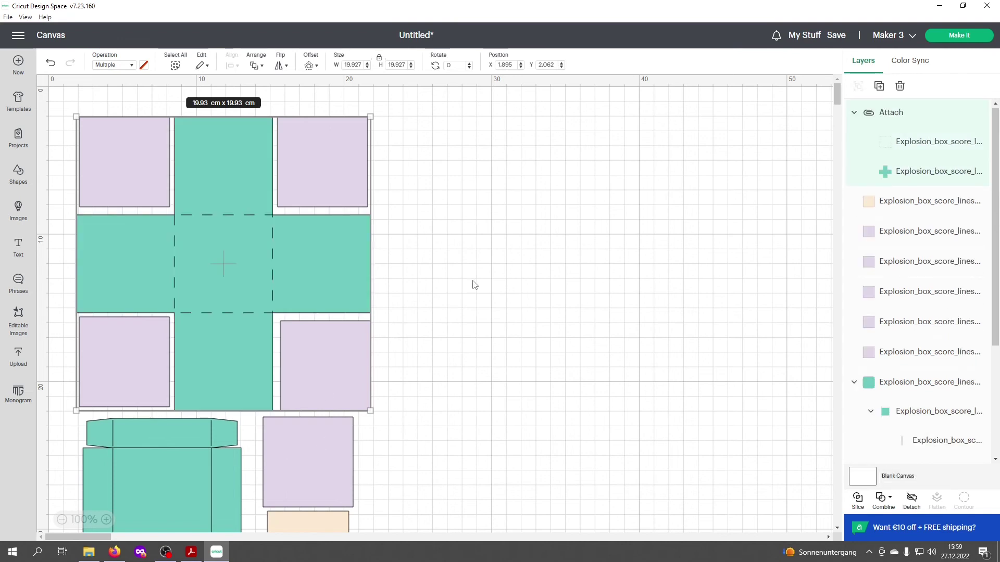
{"action": "scroll", "coordinate": [448, 279], "scroll_direction": "down", "scroll_amount": 4}
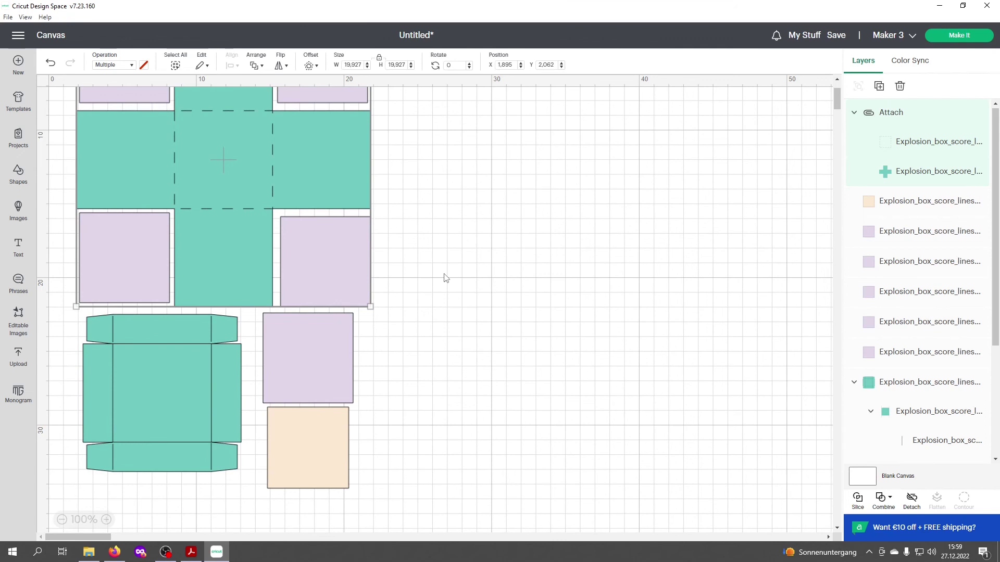
Ungroup the lower box piece and set its inner fold rectangle's operation to Score
{"action": "left_click", "coordinate": [167, 348]}
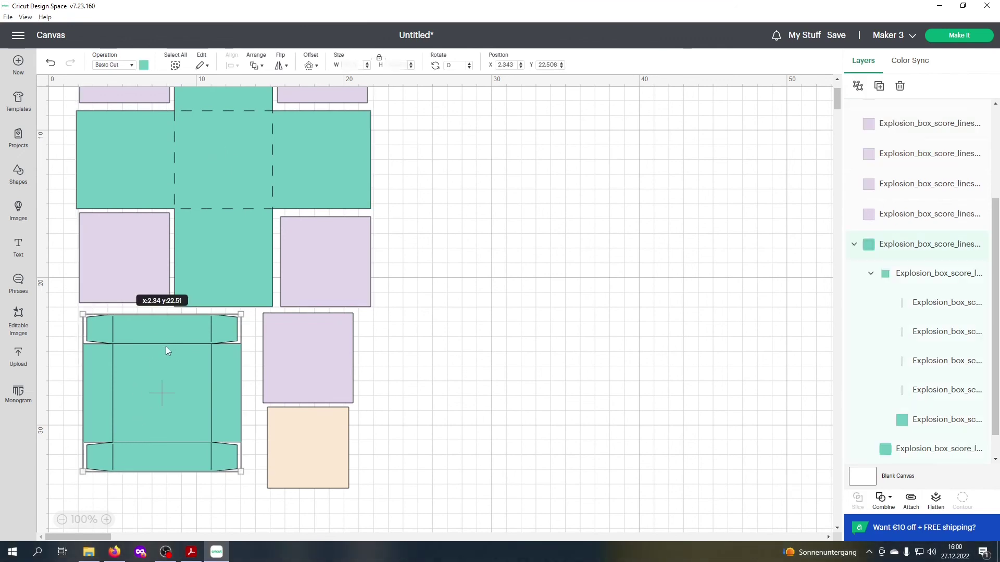
{"action": "scroll", "coordinate": [214, 397], "scroll_direction": "up", "scroll_amount": 2}
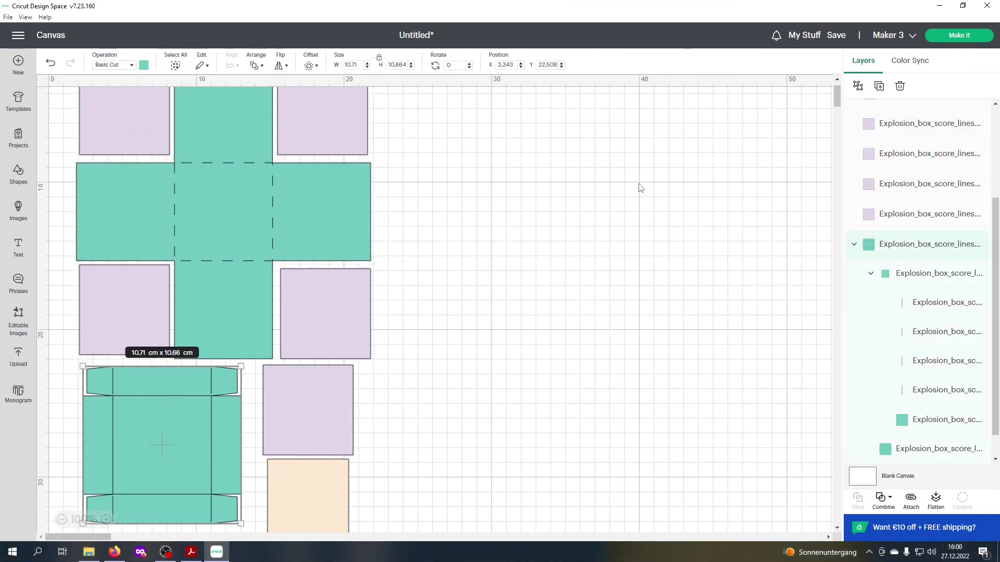
{"action": "scroll", "coordinate": [640, 186], "scroll_direction": "down", "scroll_amount": 2}
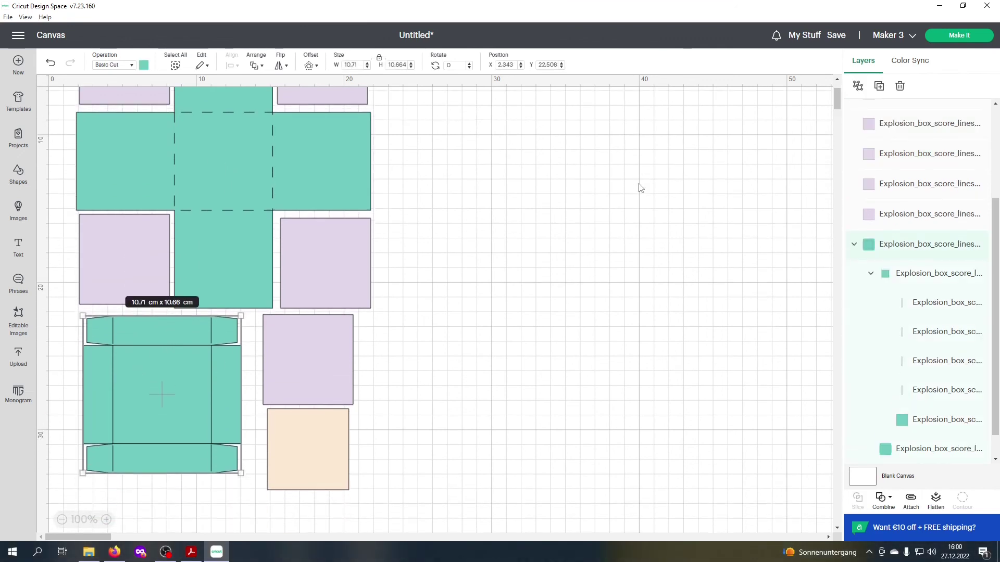
{"action": "left_click", "coordinate": [858, 87]}
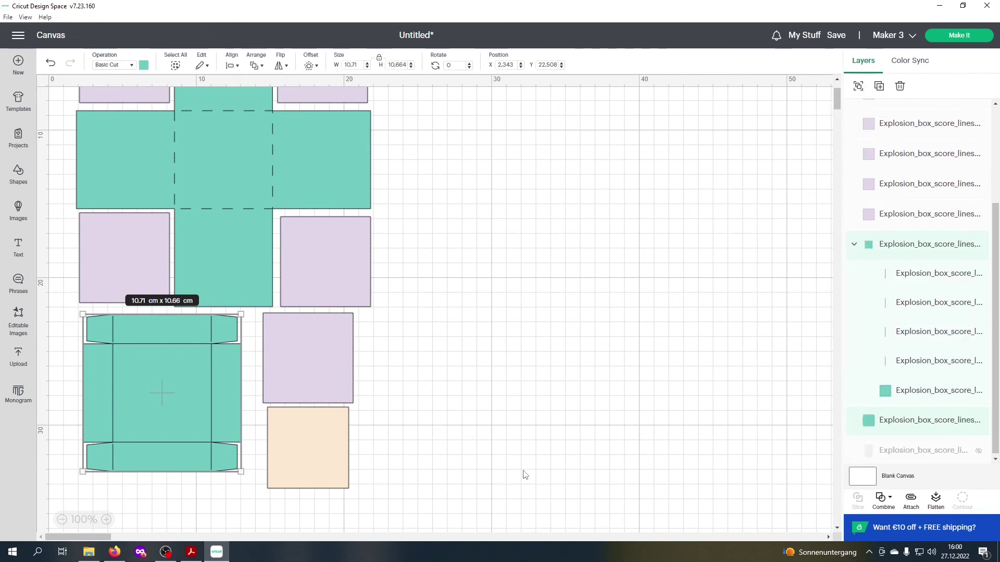
{"action": "left_click", "coordinate": [405, 362]}
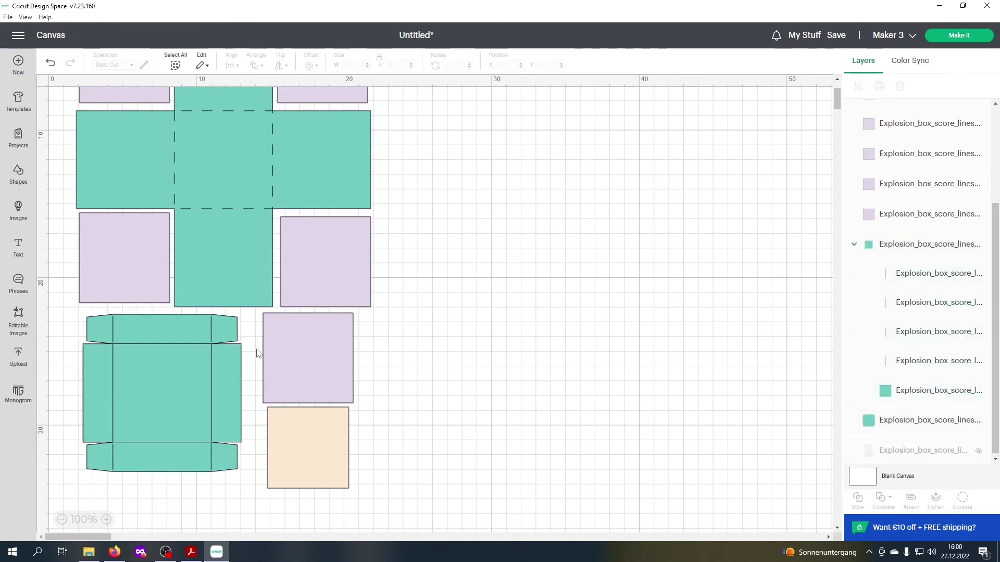
{"action": "left_click", "coordinate": [196, 345]}
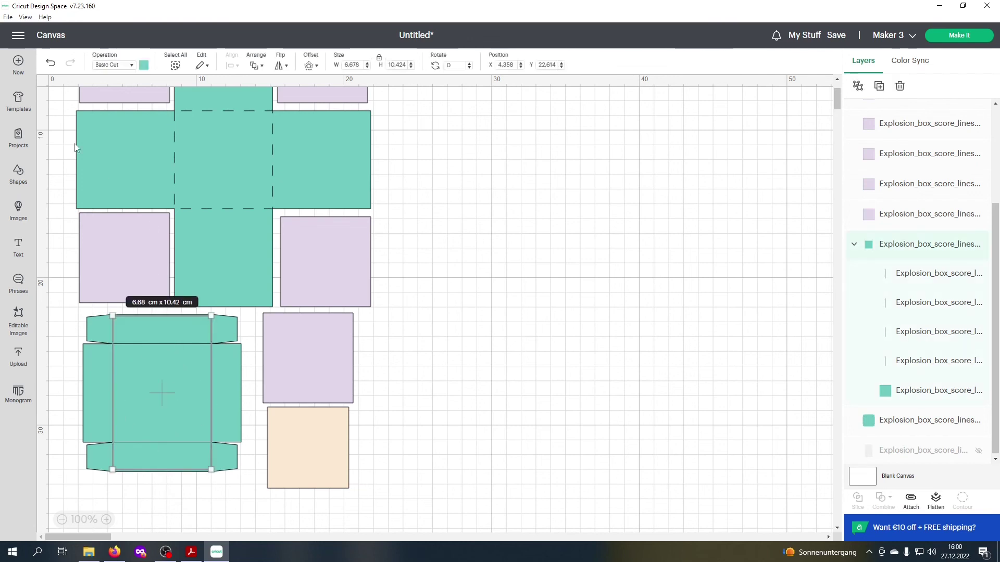
{"action": "left_click", "coordinate": [132, 68]}
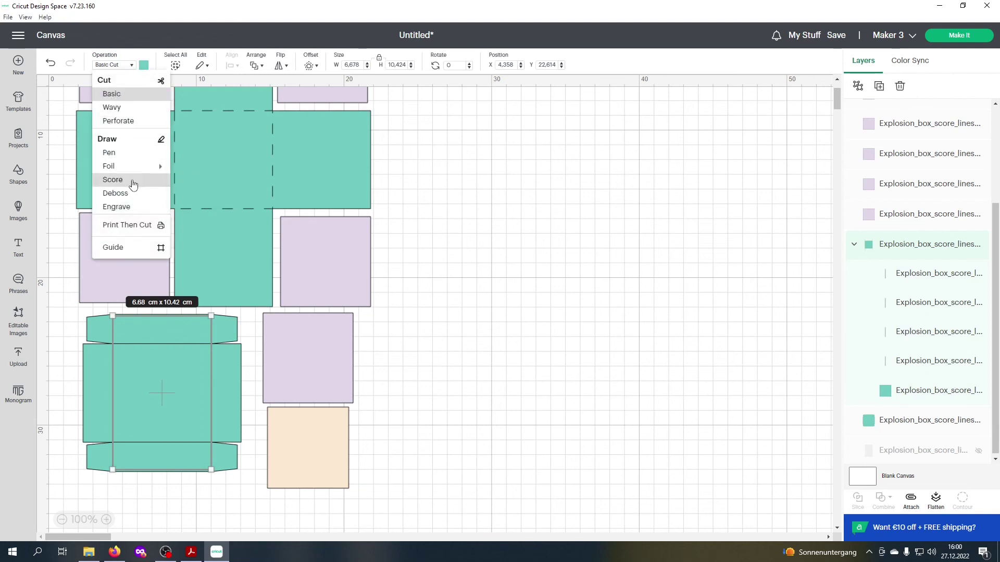
{"action": "left_click", "coordinate": [120, 182]}
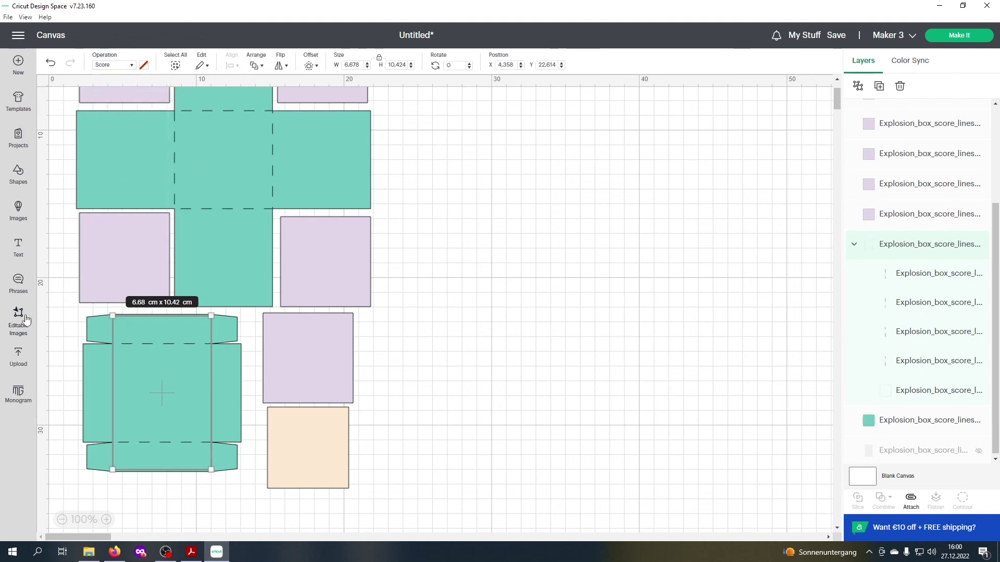
Attach the dashed fold lines to the lower box piece
{"action": "left_click", "coordinate": [66, 313]}
{"action": "left_click_drag", "start_coordinate": [72, 308], "coordinate": [259, 490]}
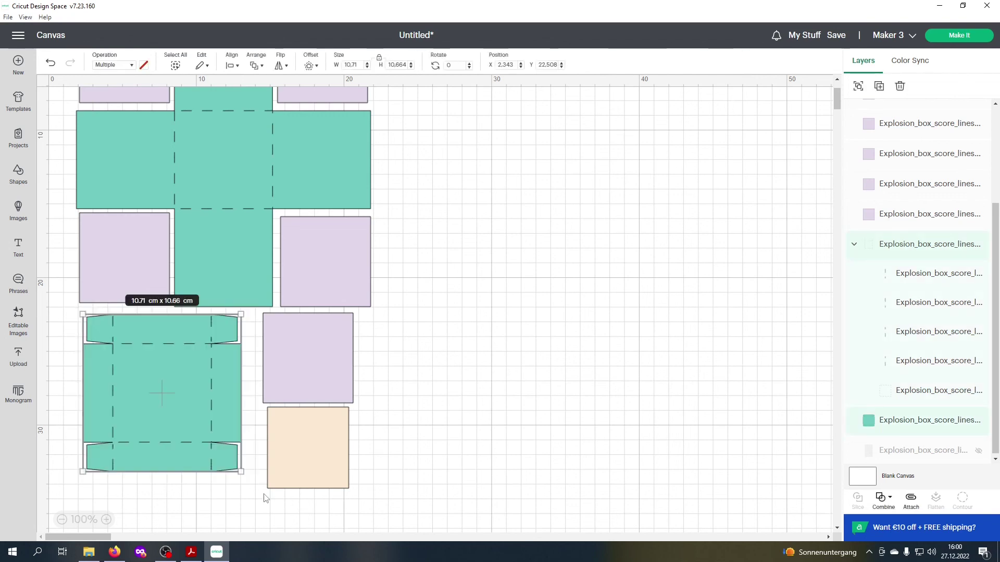
{"action": "left_click", "coordinate": [911, 501]}
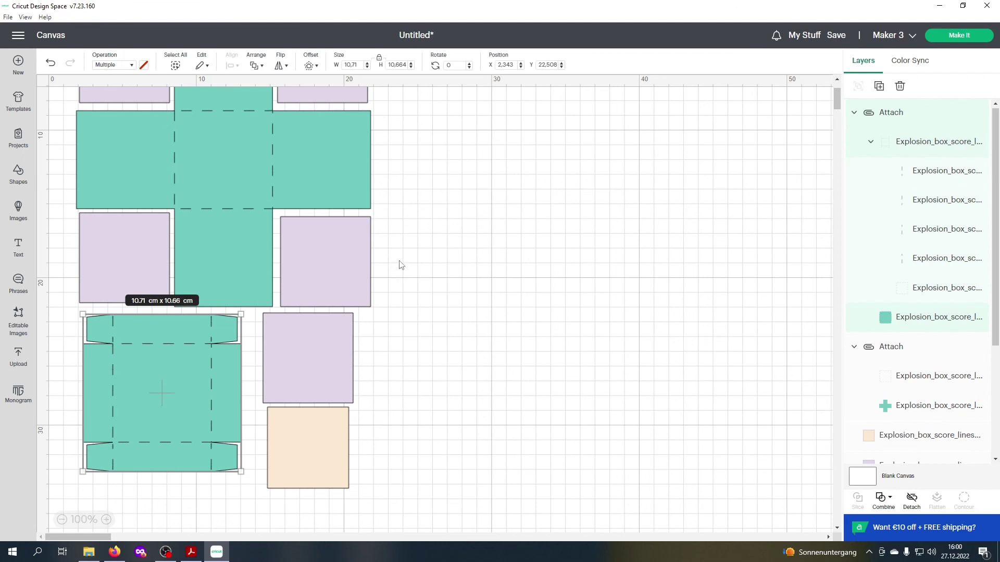
{"action": "left_click", "coordinate": [518, 336]}
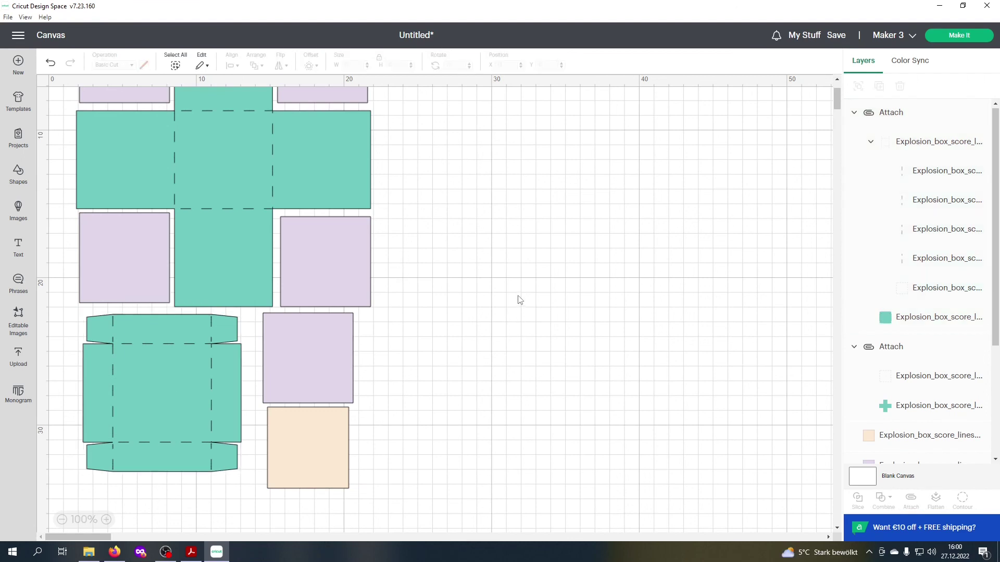
{"action": "scroll", "coordinate": [518, 298], "scroll_direction": "up", "scroll_amount": 3}
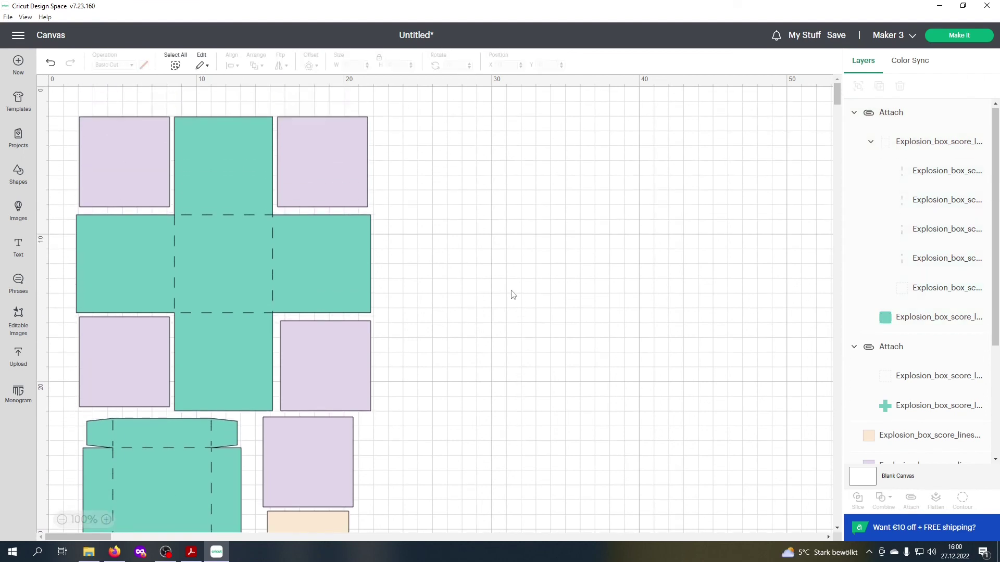